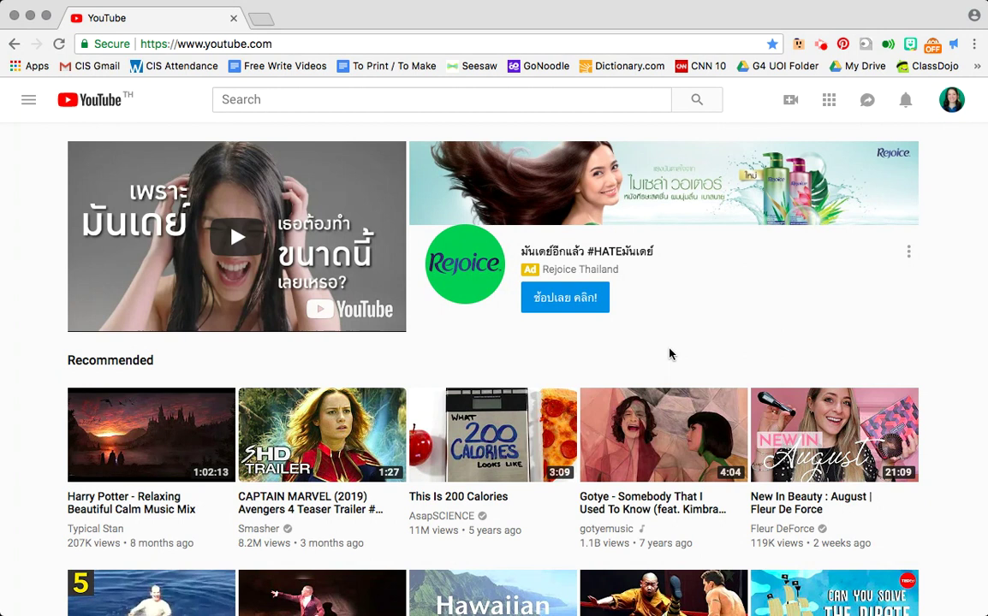
Step: Search for background music, open the "WORK & Cafe Music" video by Cafe Music BGM channel, and pause it
{"action": "left_click", "coordinate": [350, 103]}
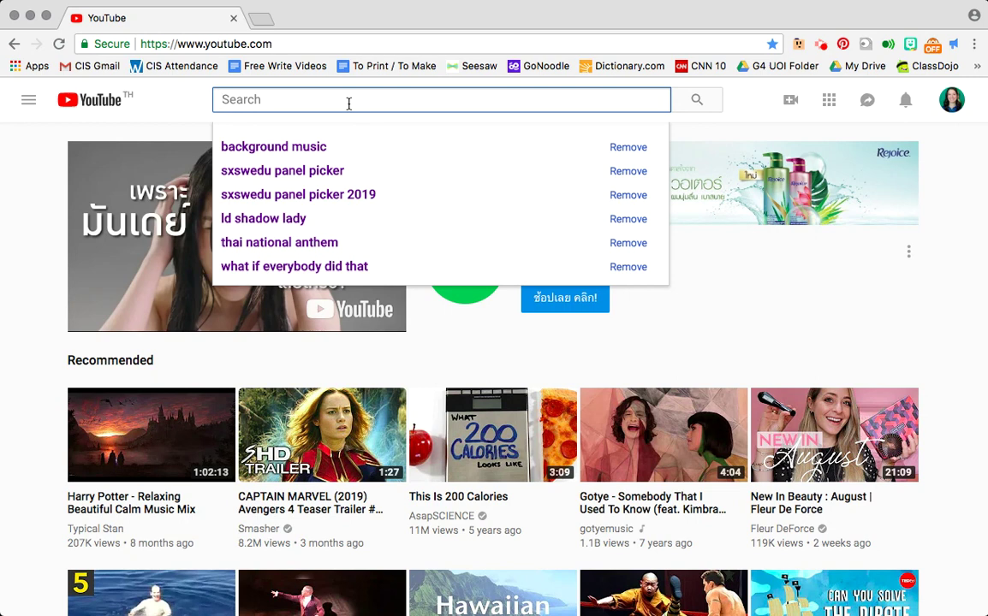
{"action": "left_click", "coordinate": [313, 146]}
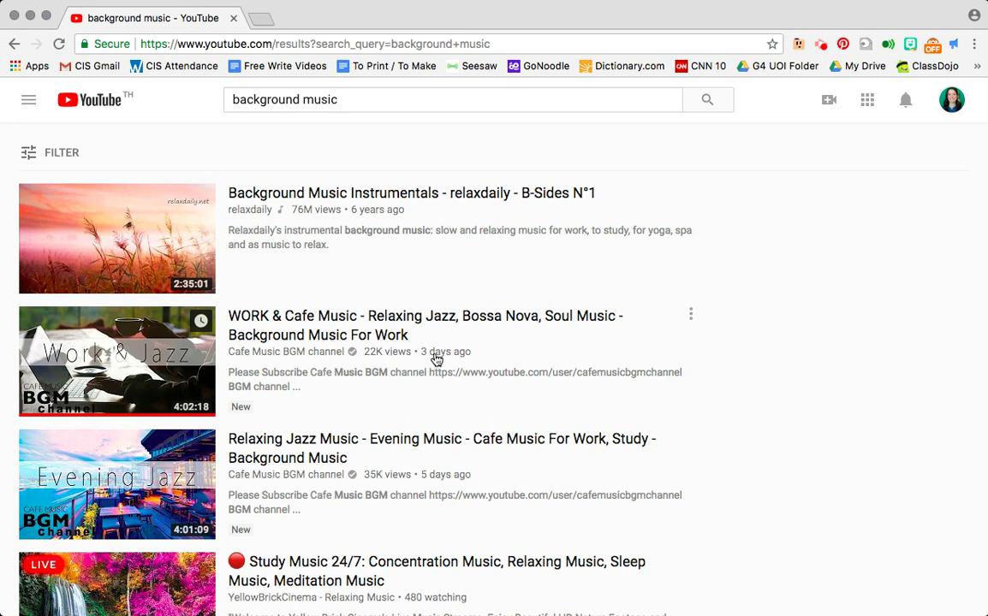
{"action": "left_click", "coordinate": [315, 356]}
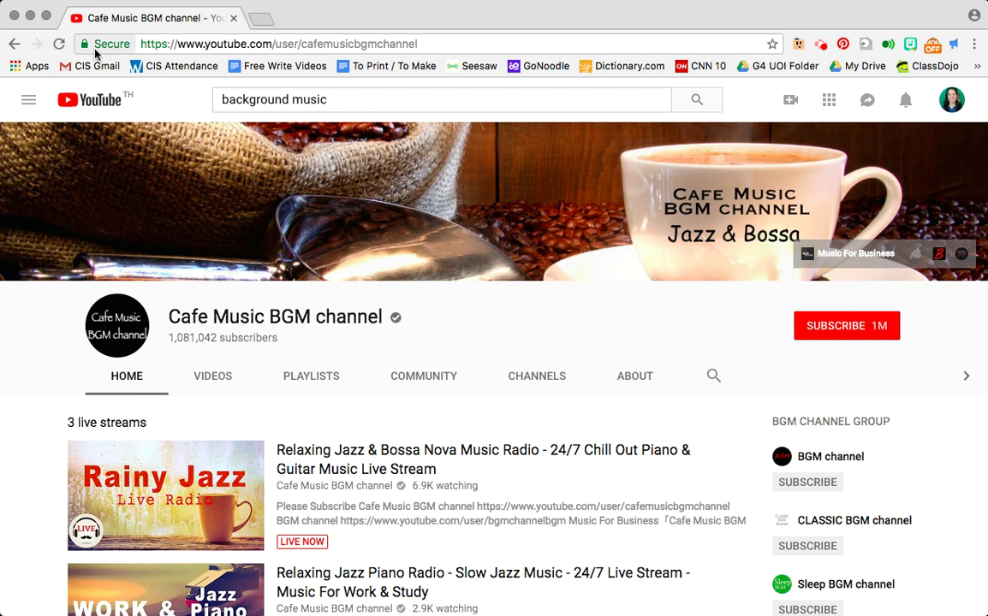
{"action": "left_click", "coordinate": [14, 44]}
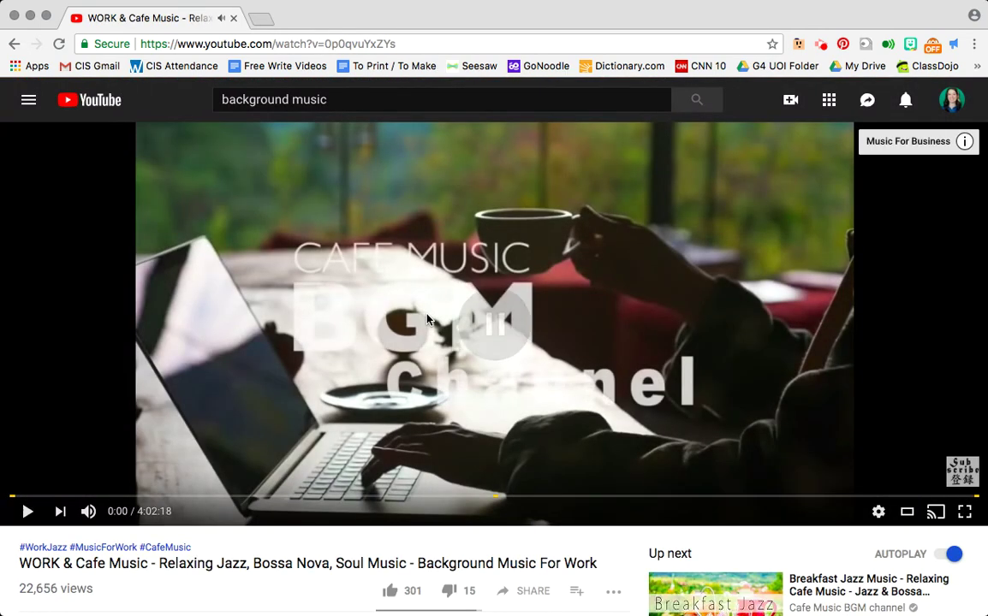
{"action": "left_click", "coordinate": [427, 319]}
Step: Open the Cafe Music BGM channel from the video page and subscribe to it
{"action": "scroll", "coordinate": [427, 319], "scroll_direction": "down", "scroll_amount": 5}
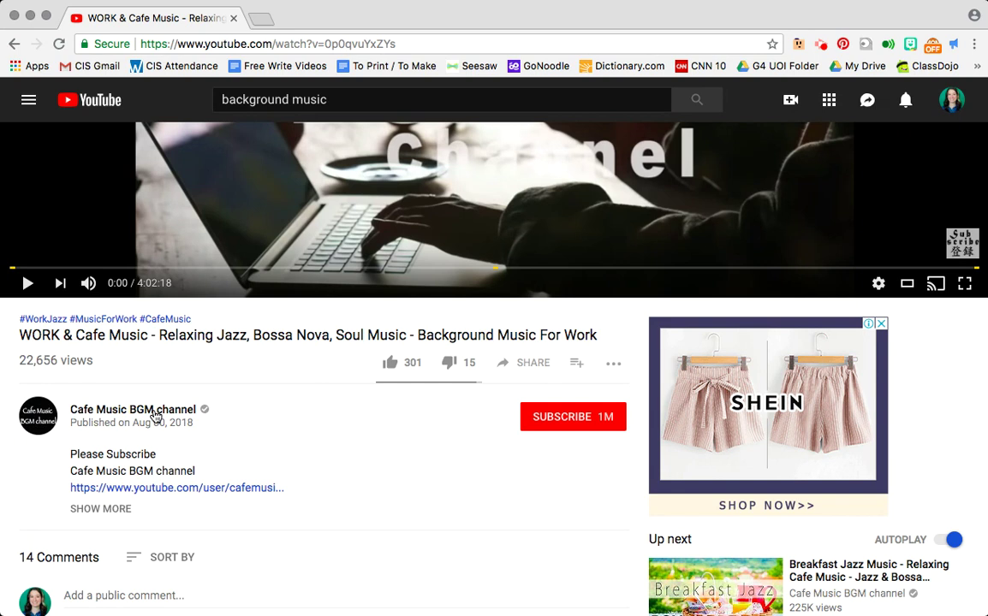
{"action": "left_click", "coordinate": [154, 411]}
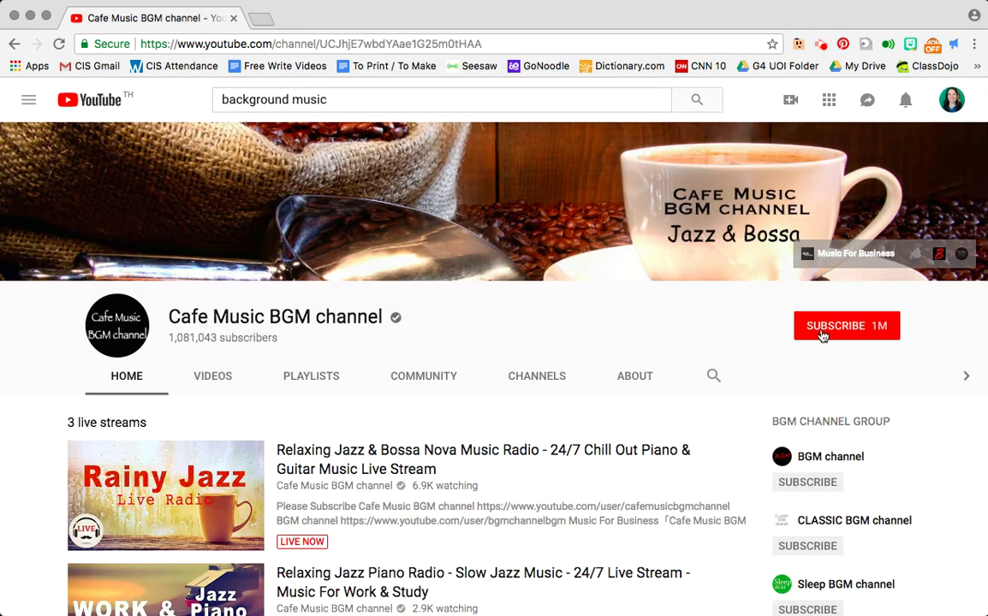
{"action": "left_click", "coordinate": [823, 332]}
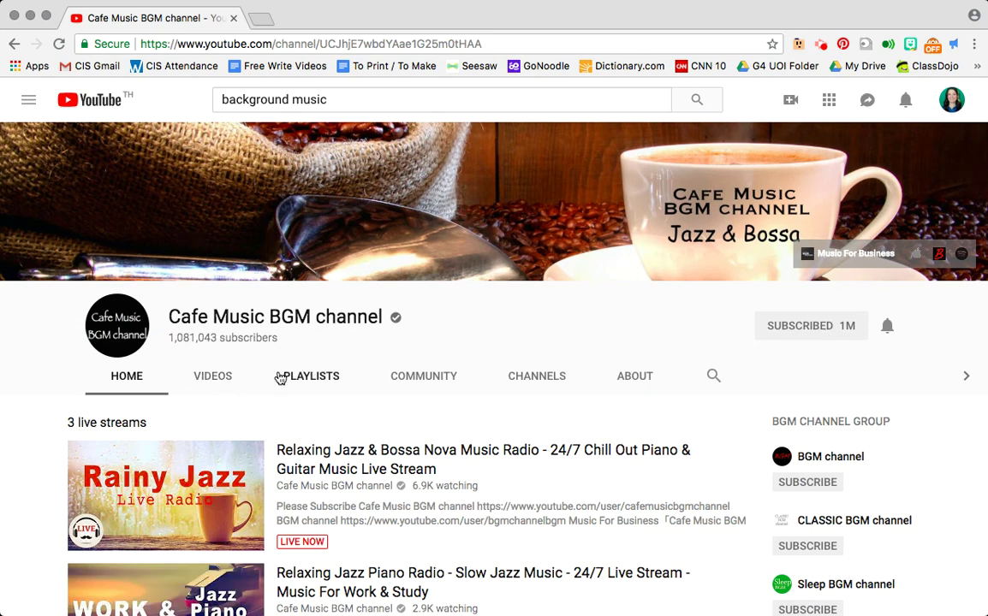
Step: Sort the channel's videos by most popular and open the #GhibliJazz #CafeMusic Studio Ghibli Cover video in a new tab
{"action": "left_click", "coordinate": [212, 377]}
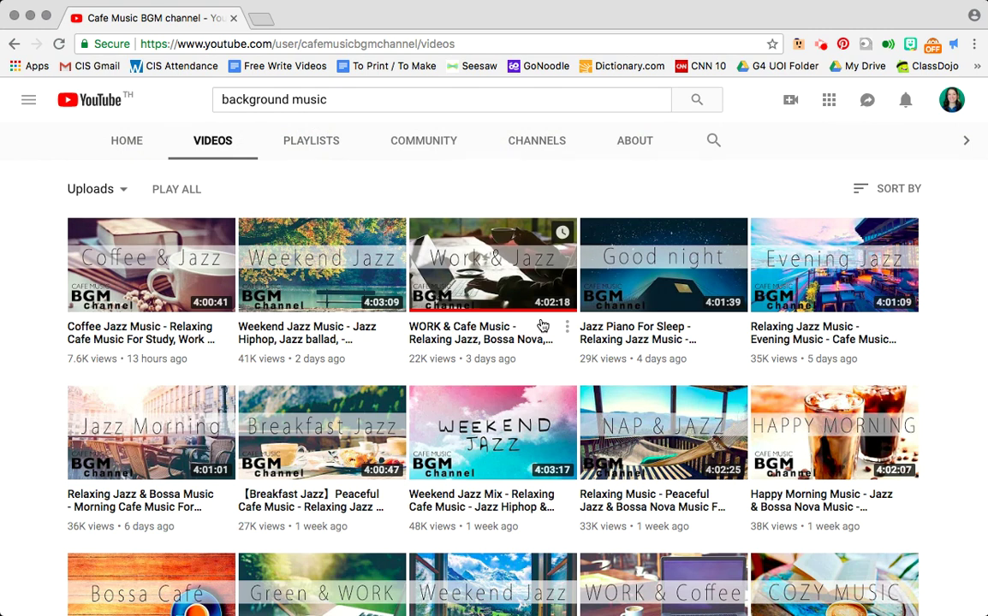
{"action": "left_click", "coordinate": [865, 195]}
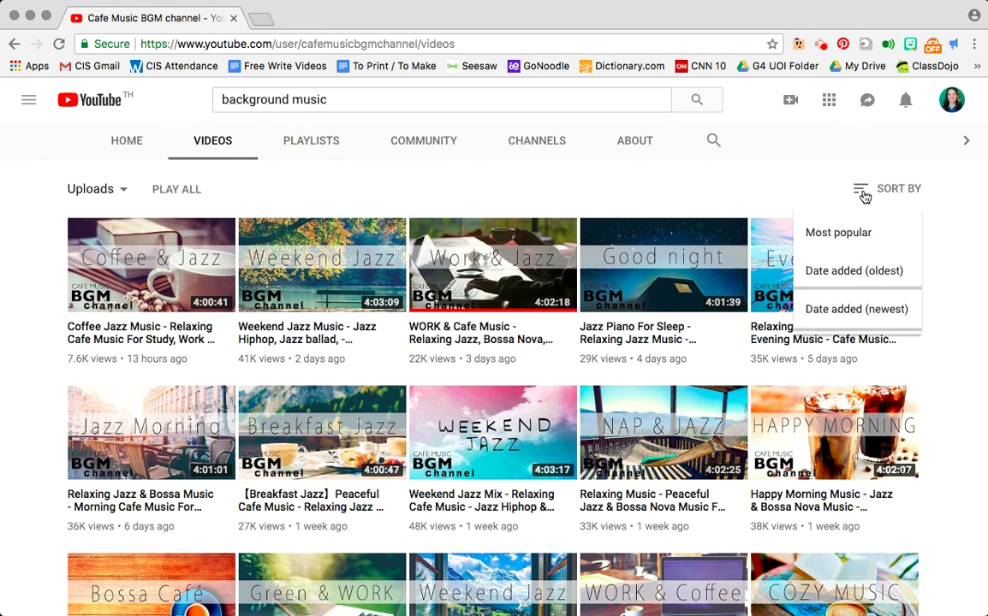
{"action": "left_click", "coordinate": [856, 231]}
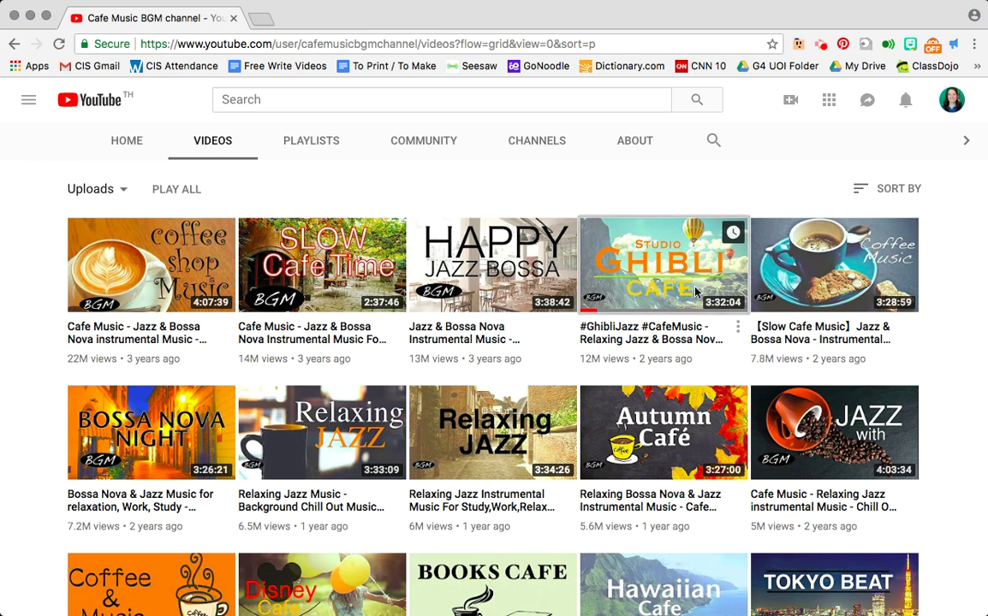
{"action": "left_click", "coordinate": [627, 264], "text": "super"}
{"action": "left_click", "coordinate": [318, 19]}
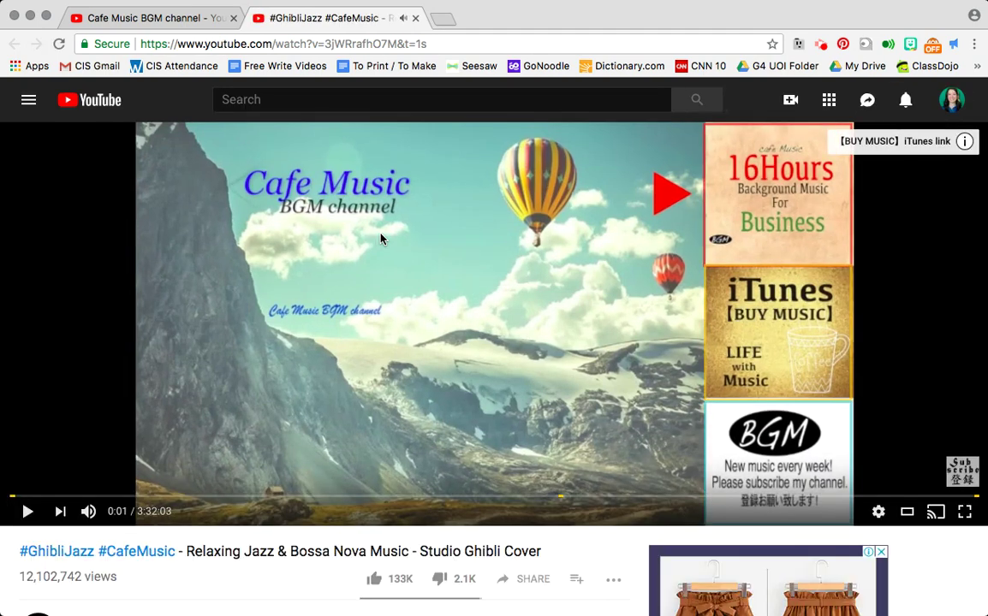
Step: View the video's share link with the start time option enabled at 0:01, and close the sharing options
{"action": "scroll", "coordinate": [381, 239], "scroll_direction": "down", "scroll_amount": 5}
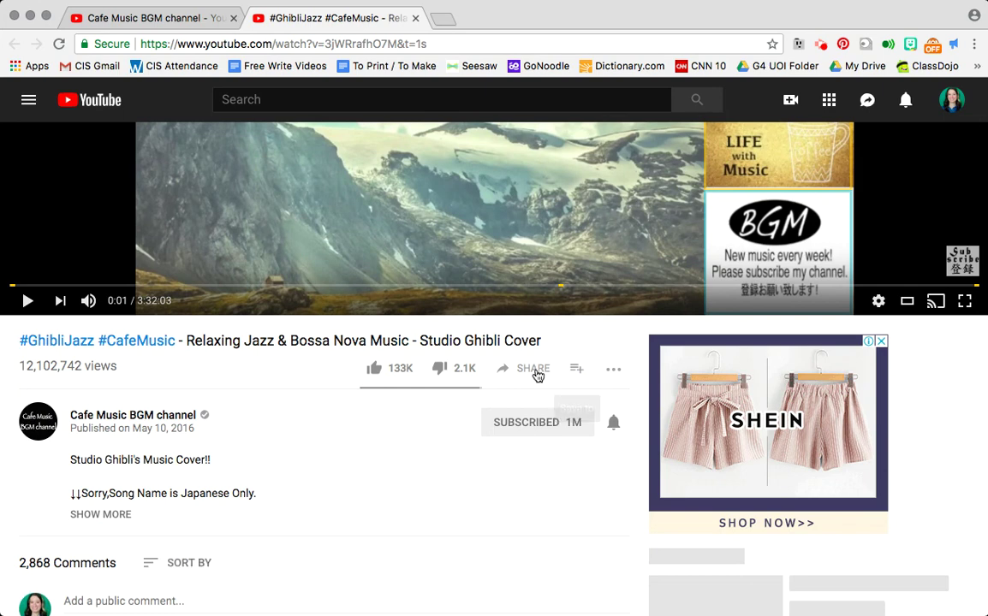
{"action": "left_click", "coordinate": [537, 377]}
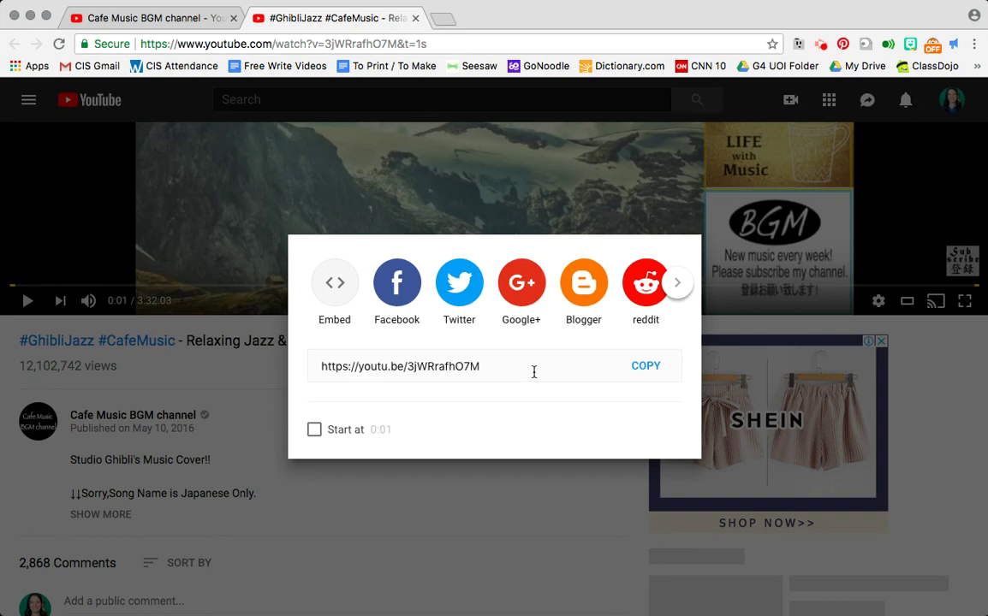
{"action": "left_click", "coordinate": [315, 430]}
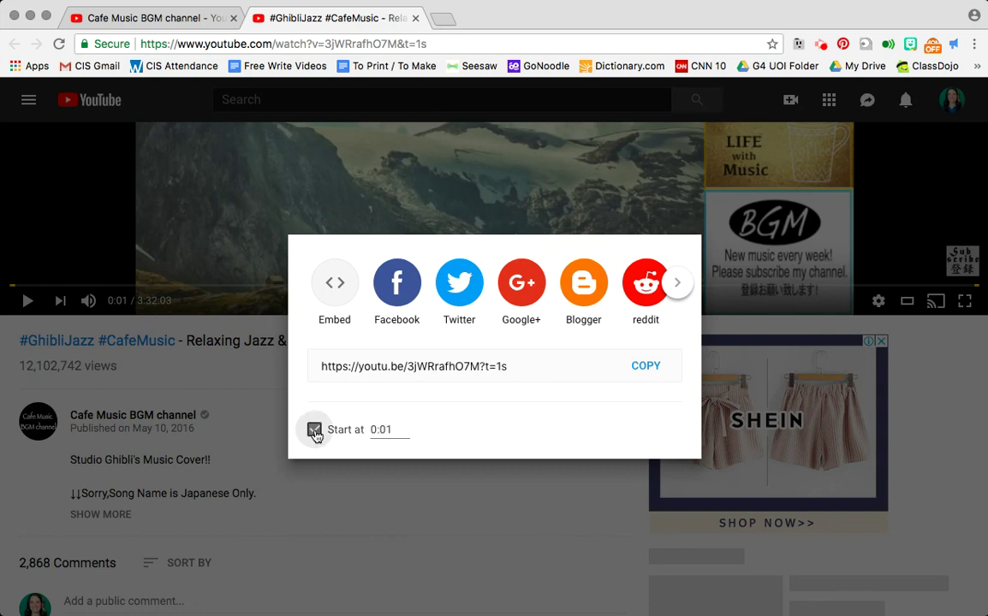
{"action": "left_click", "coordinate": [383, 429]}
{"action": "left_click_drag", "start_coordinate": [507, 366], "coordinate": [260, 397]}
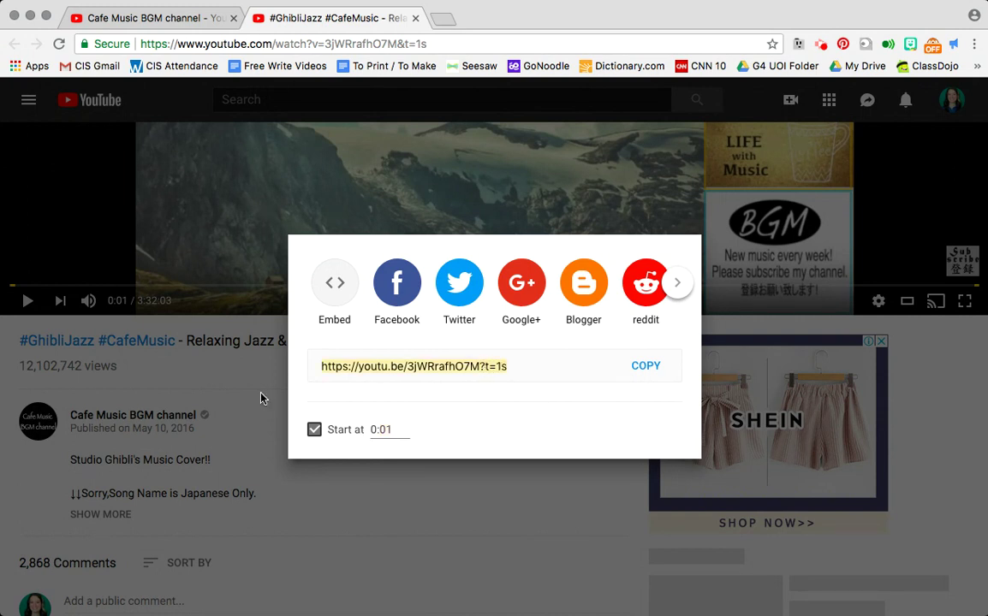
{"action": "left_click", "coordinate": [259, 397]}
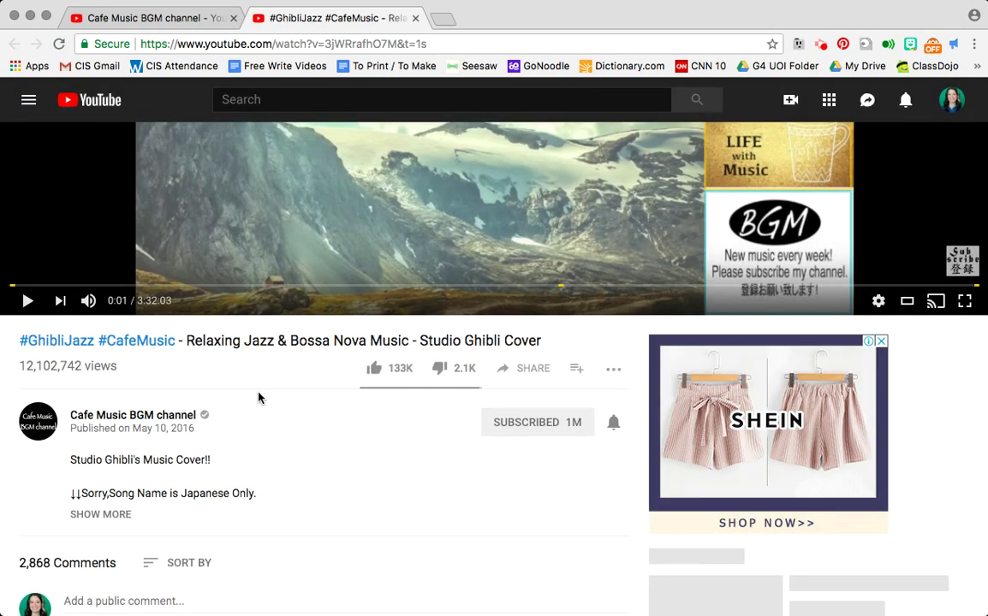
Step: Save the Studio Ghibli Cover video to the existing "Background - Work" playlist
{"action": "left_click", "coordinate": [577, 372]}
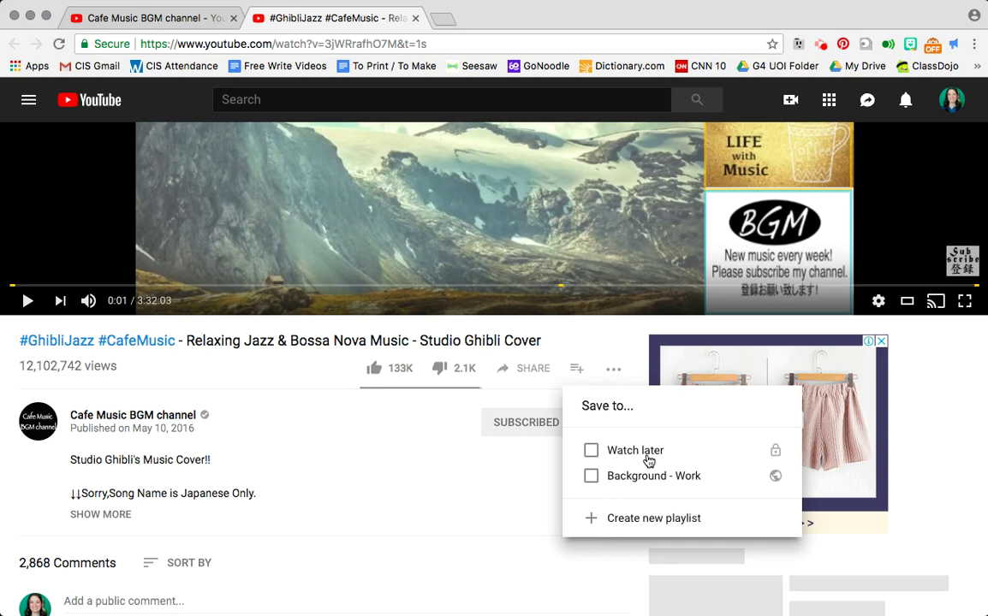
{"action": "left_click", "coordinate": [593, 479]}
Step: Create a new public playlist named "Classroom Work Background Music" containing the video
{"action": "left_click", "coordinate": [591, 518]}
{"action": "left_click", "coordinate": [640, 507]}
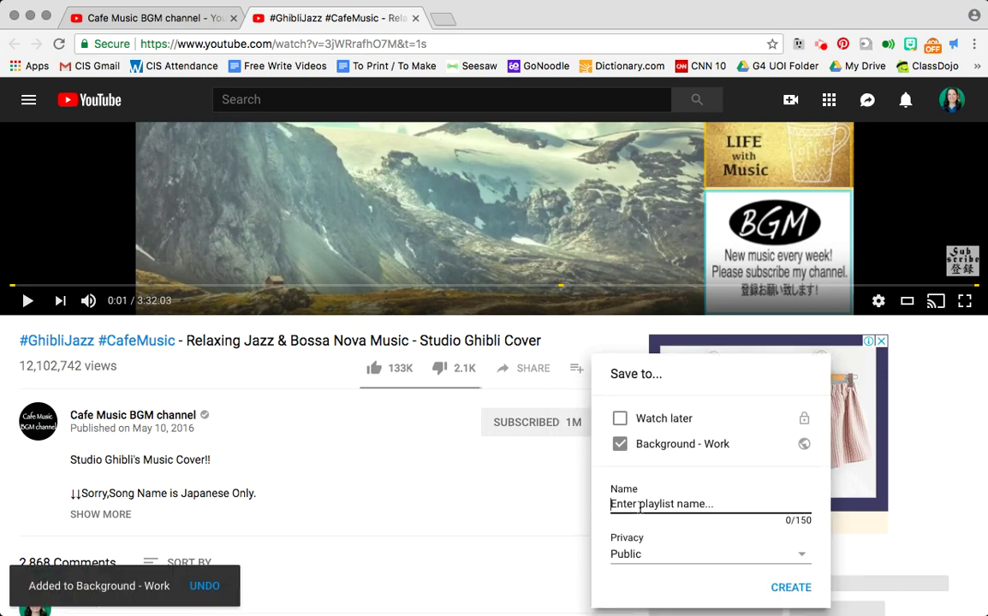
{"action": "type", "text": "Classro"}
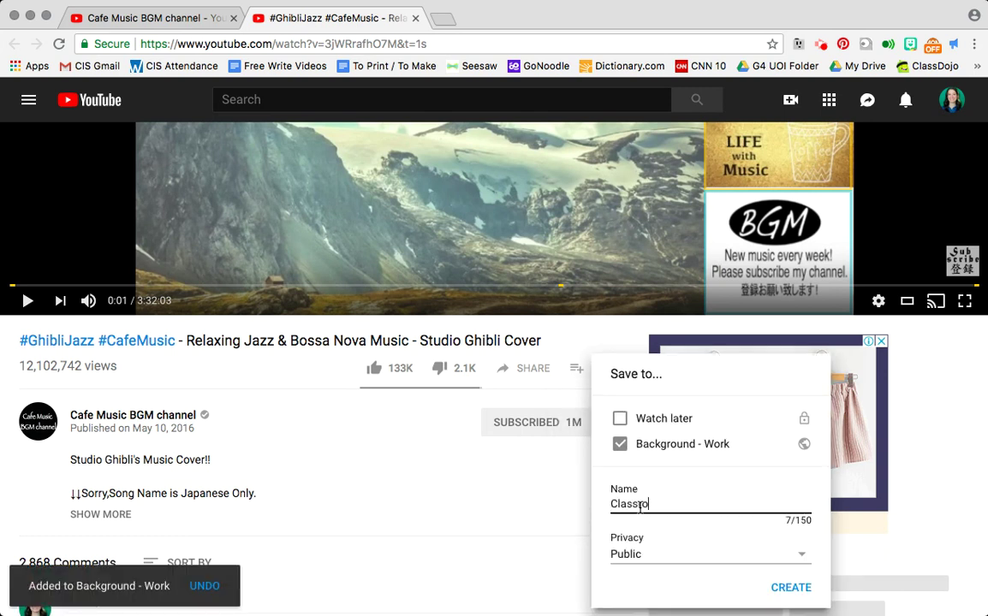
{"action": "type", "text": "om work Back"}
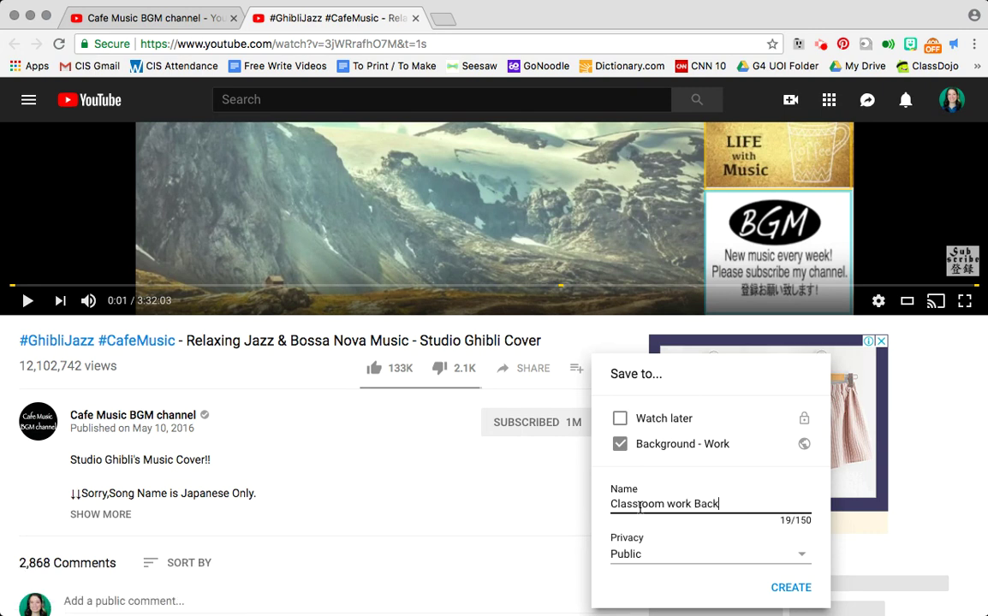
{"action": "type", "text": "ground Music"}
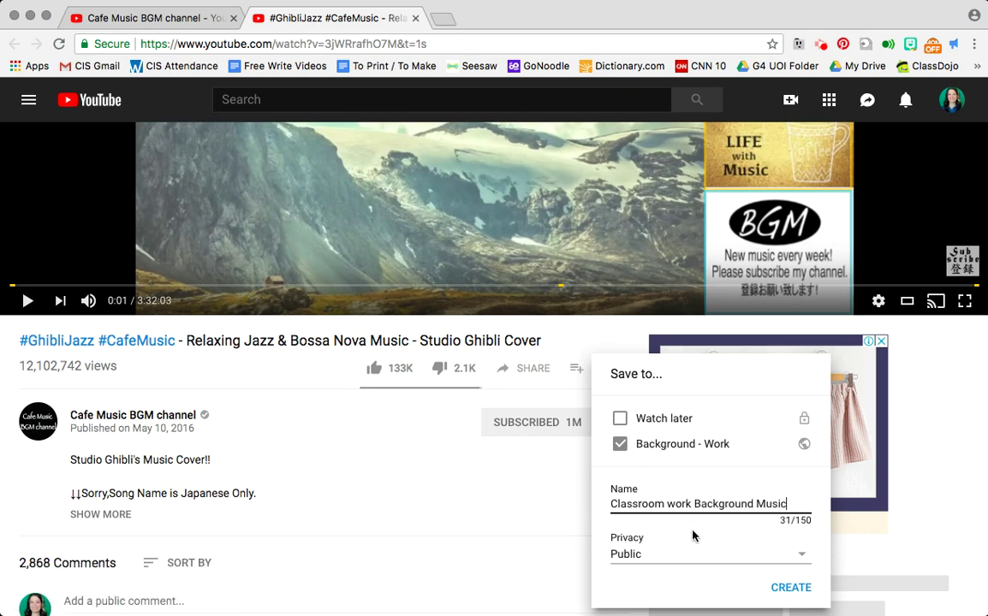
{"action": "left_click", "coordinate": [671, 503]}
{"action": "key", "text": "BackSpace"}
{"action": "type", "text": "W"}
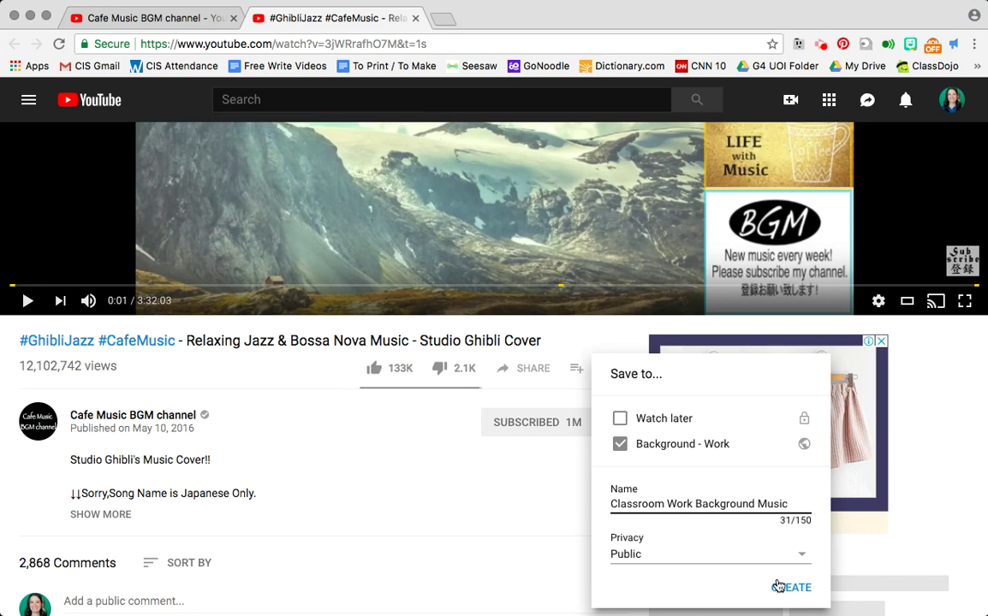
{"action": "left_click", "coordinate": [753, 554]}
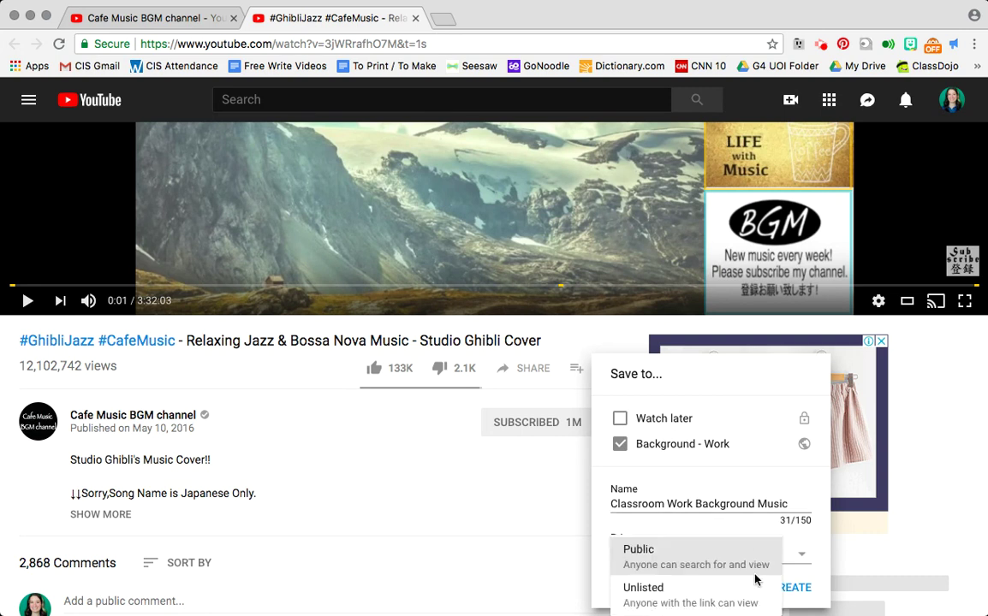
{"action": "left_click", "coordinate": [767, 555]}
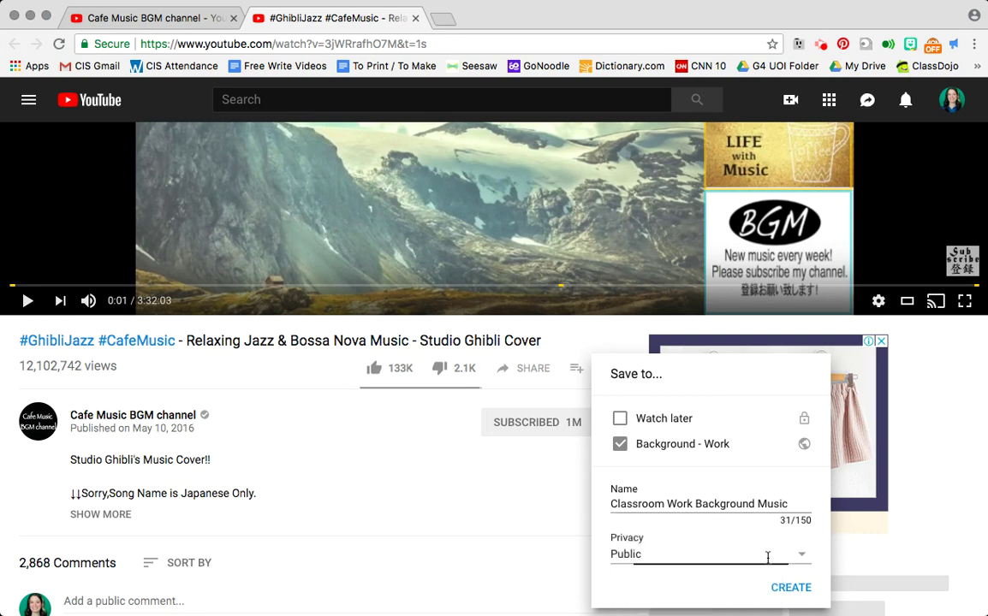
{"action": "left_click", "coordinate": [801, 588]}
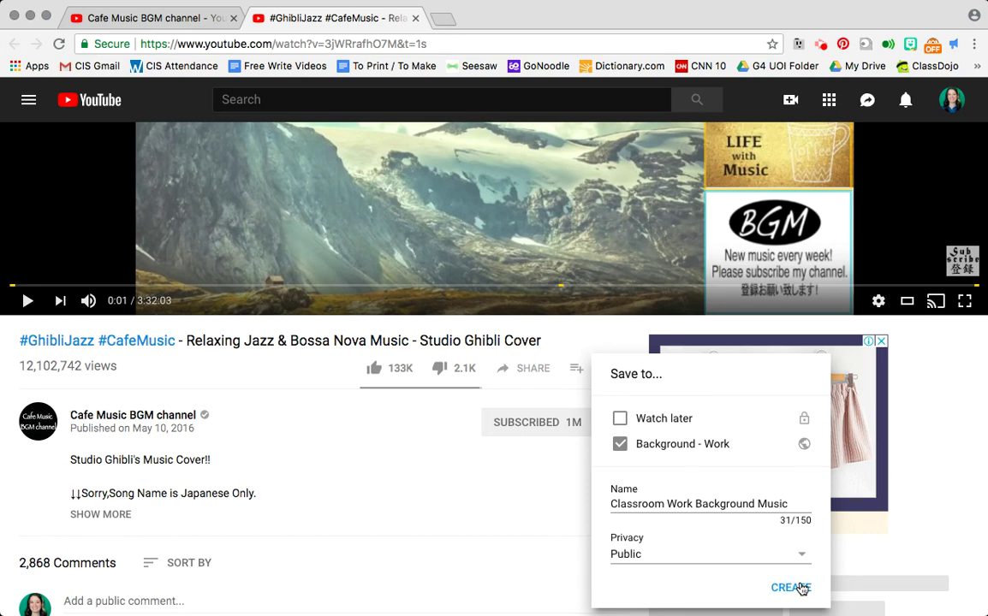
{"action": "left_click", "coordinate": [801, 589]}
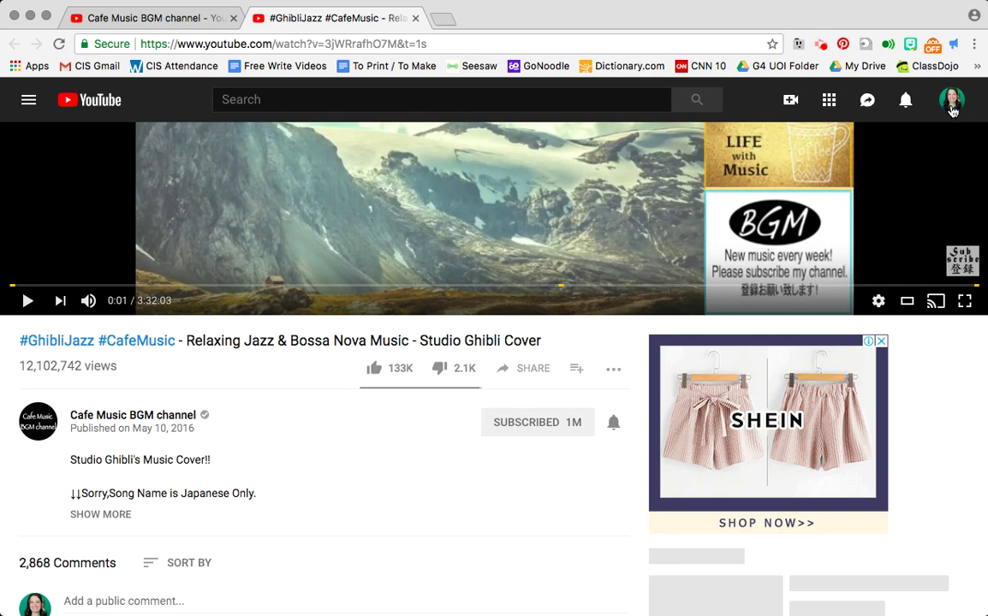
Step: Go to the account's own channel and open the full "Background - Work" playlist
{"action": "left_click", "coordinate": [952, 103]}
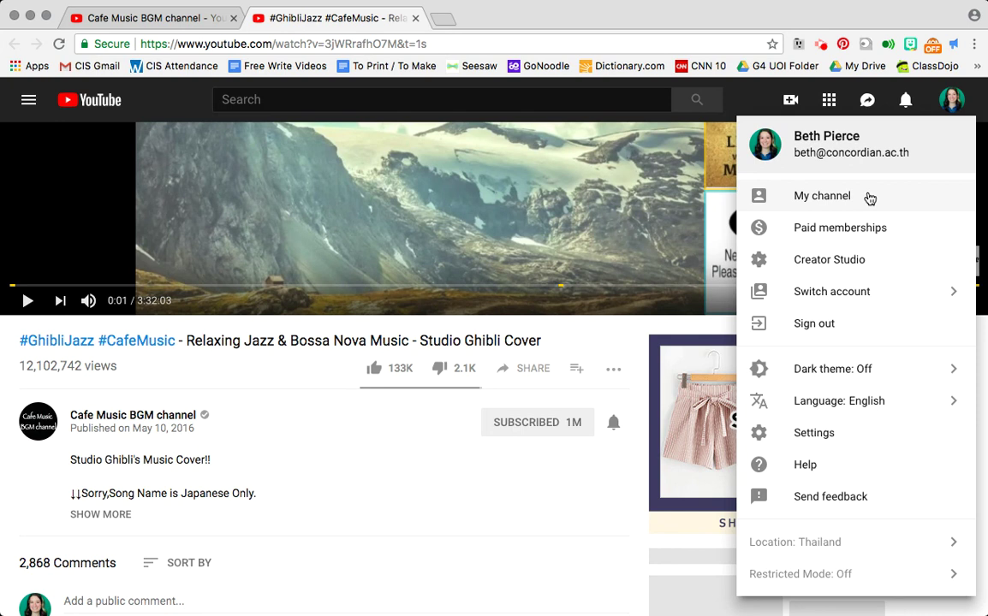
{"action": "left_click", "coordinate": [869, 196]}
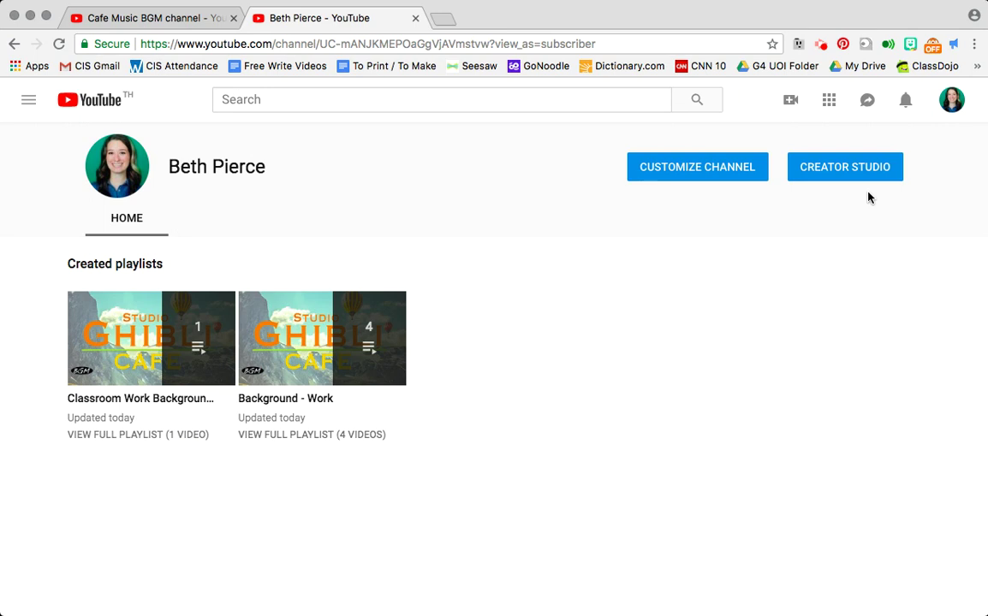
{"action": "mouse_move", "coordinate": [165, 392]}
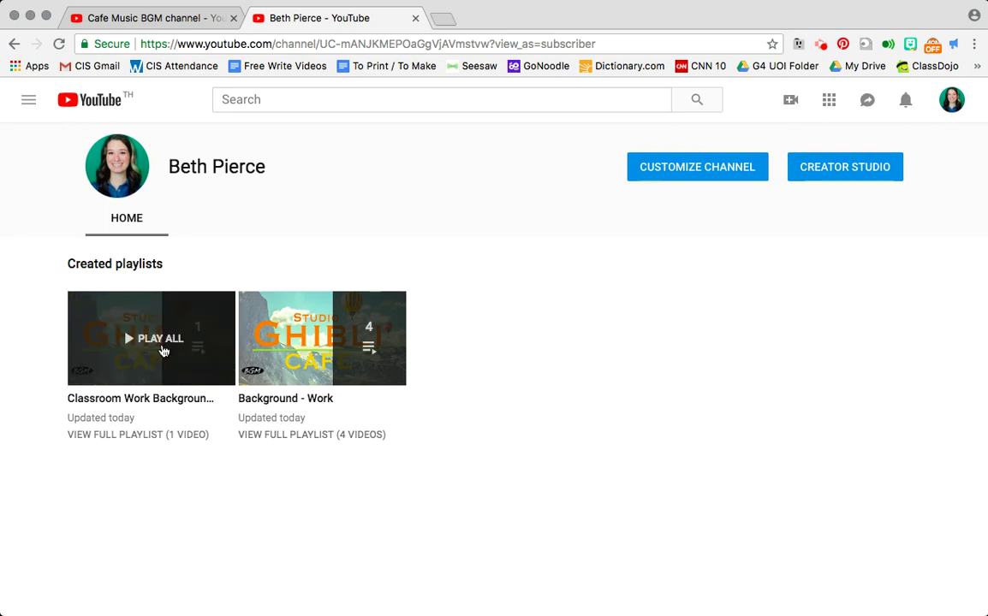
{"action": "mouse_move", "coordinate": [321, 380]}
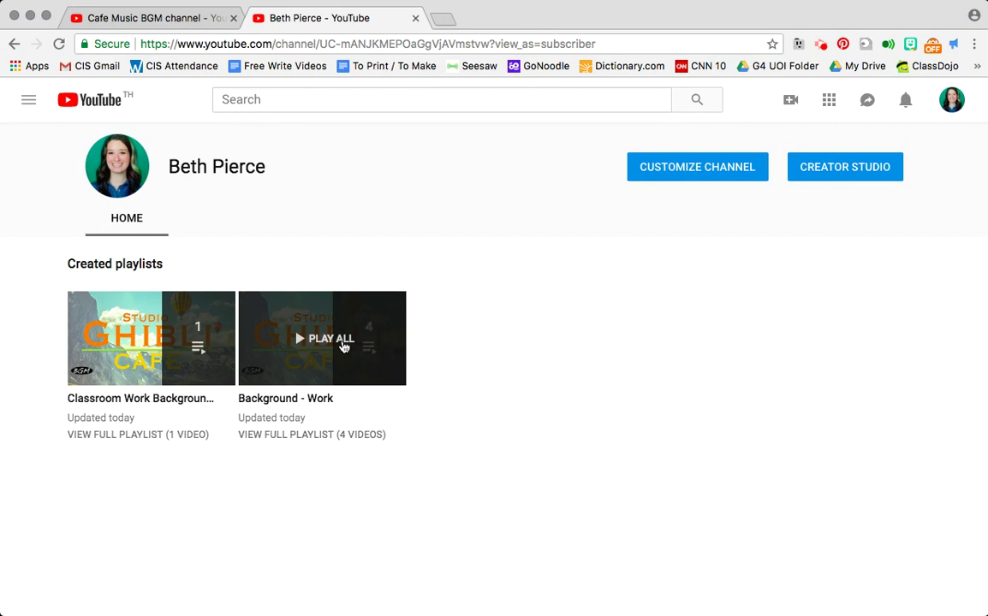
{"action": "left_click", "coordinate": [308, 438]}
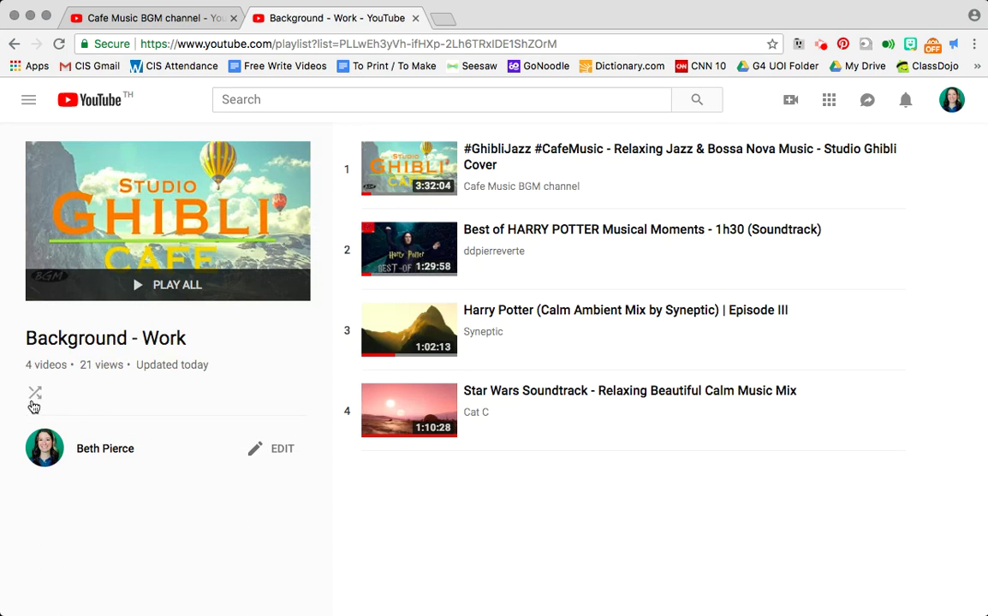
Step: Edit the "Background - Work" playlist and add the description "For inquiry work in class."
{"action": "left_click", "coordinate": [283, 452]}
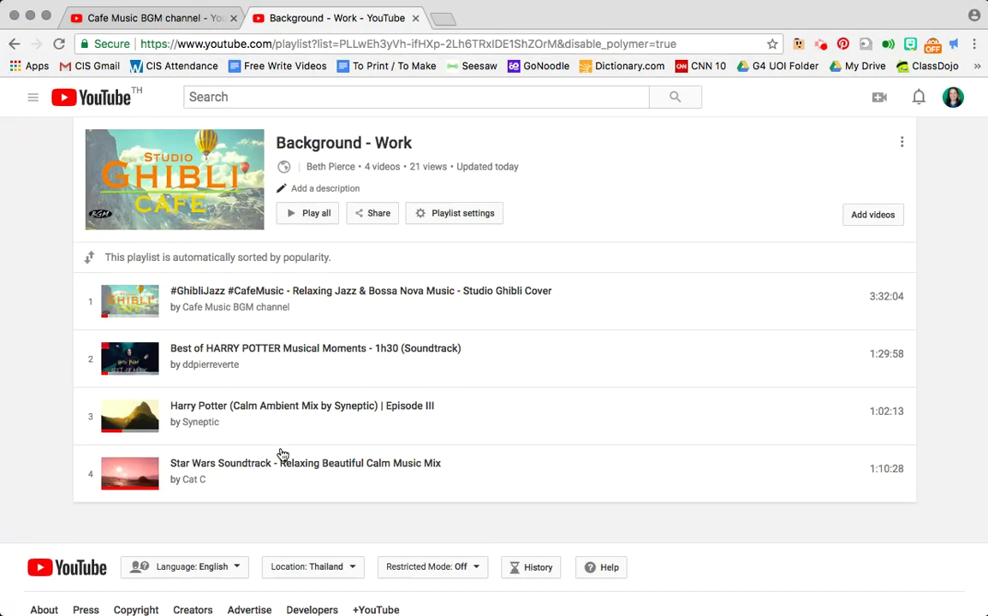
{"action": "left_click", "coordinate": [323, 189]}
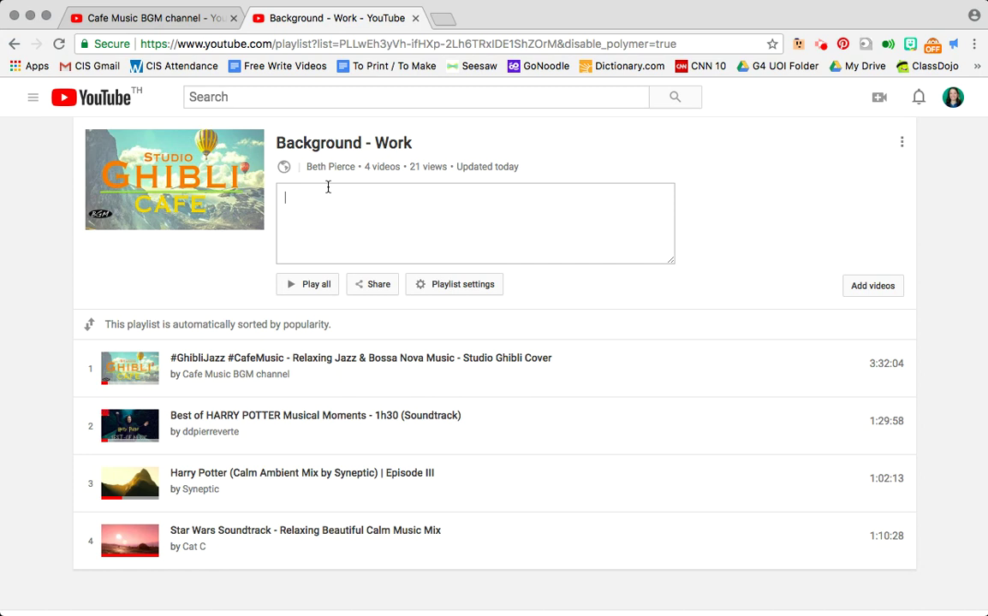
{"action": "type", "text": "For inquiry work in class."}
Step: Review the privacy, ordering and auto-add rule options in the "Background - Work" playlist settings
{"action": "left_click", "coordinate": [489, 294]}
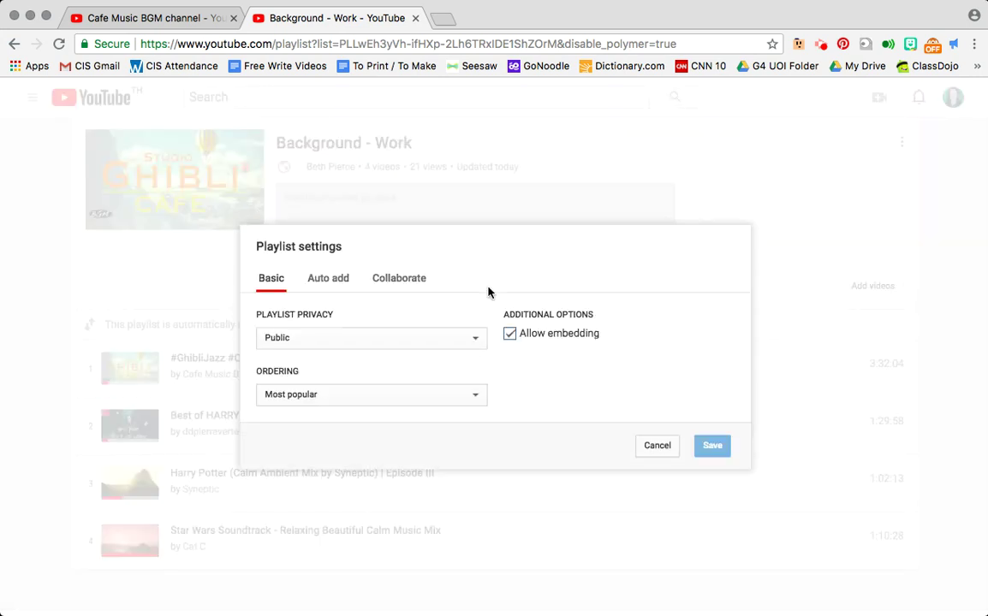
{"action": "left_click", "coordinate": [282, 344]}
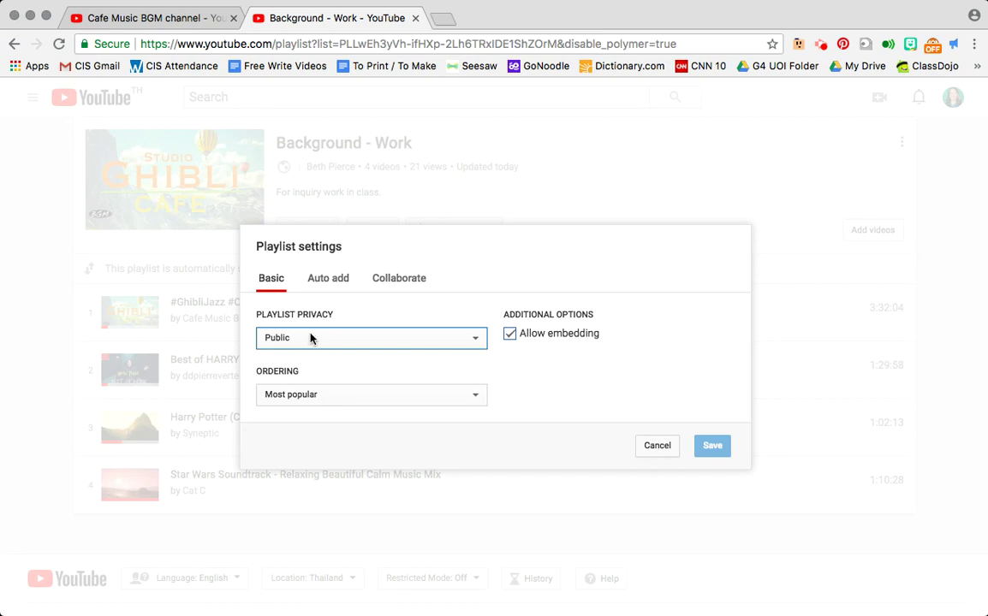
{"action": "left_click", "coordinate": [372, 395]}
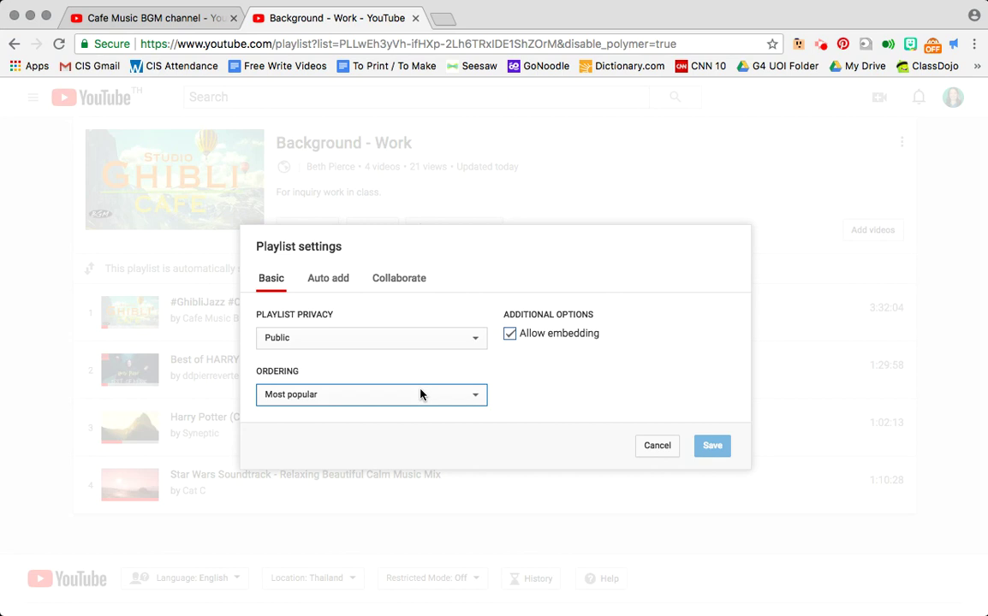
{"action": "left_click", "coordinate": [345, 288]}
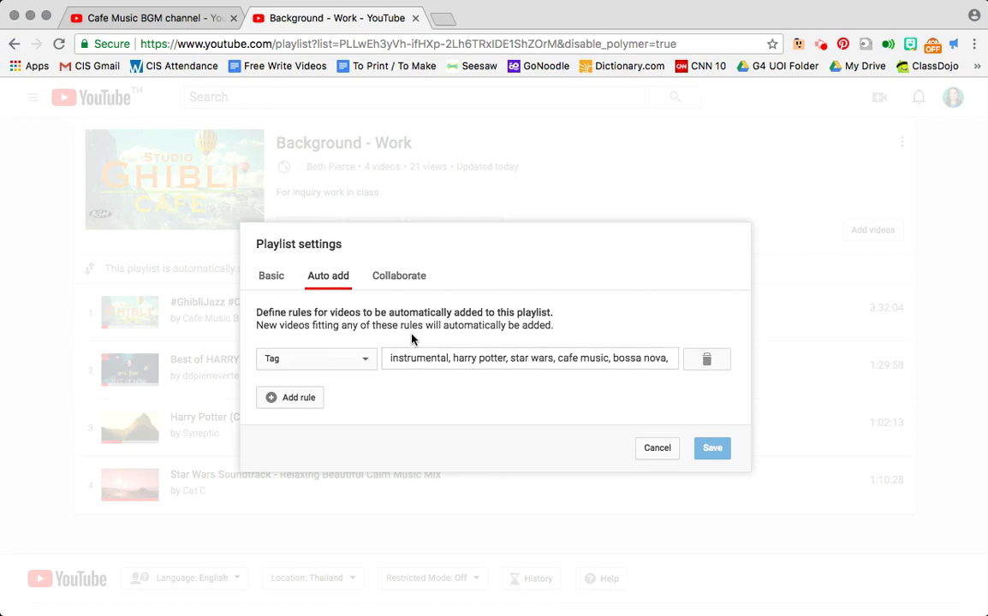
Step: Try allowing collaborators to add videos to the playlist, switch that option off again, and close the playlist settings without saving
{"action": "left_click", "coordinate": [385, 279]}
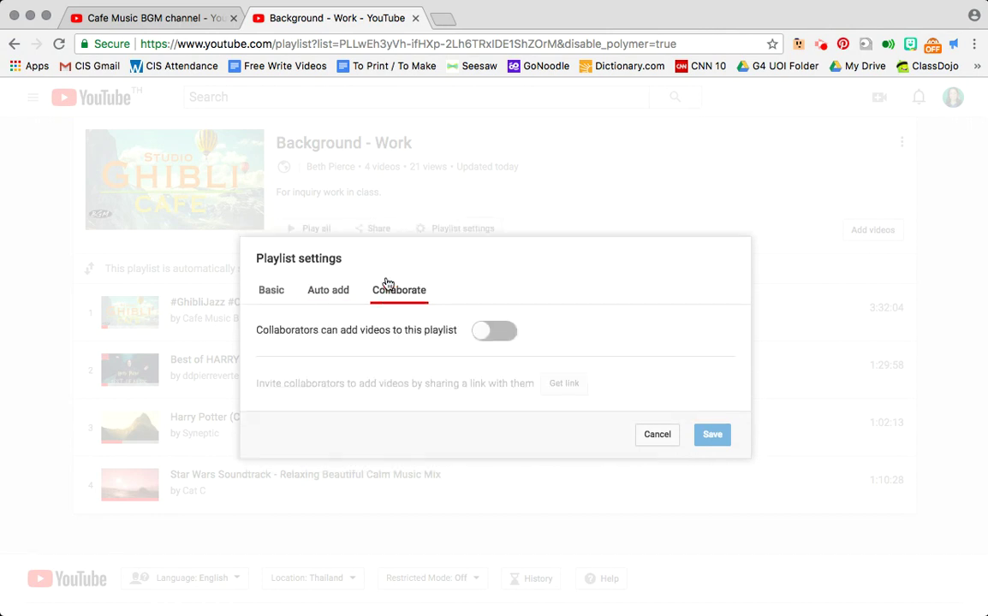
{"action": "left_click", "coordinate": [506, 331]}
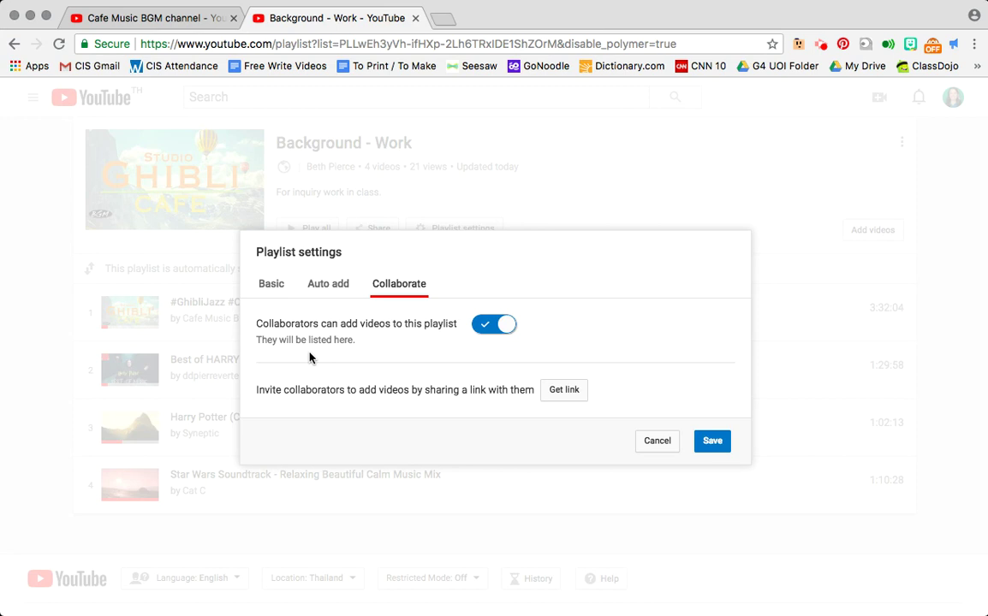
{"action": "left_click", "coordinate": [505, 325]}
{"action": "left_click", "coordinate": [272, 291]}
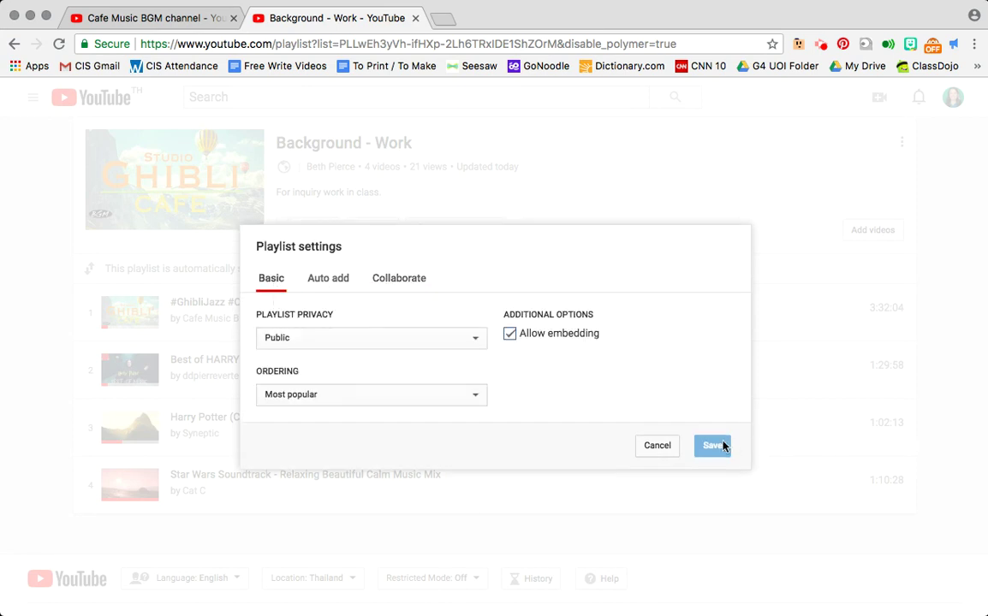
{"action": "left_click", "coordinate": [657, 446]}
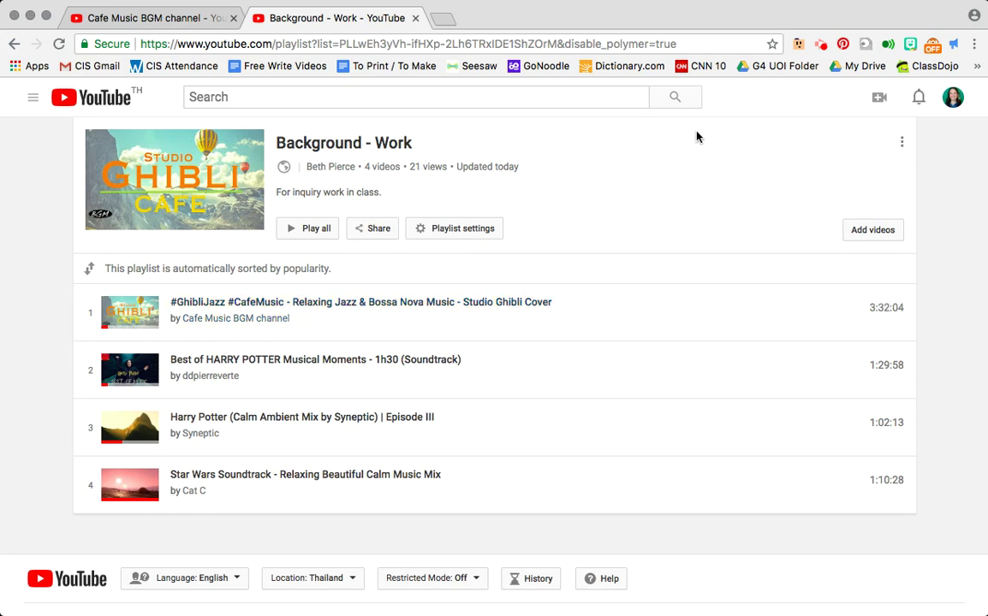
Step: Show the sharing options and link for the "Background - Work" playlist
{"action": "left_click", "coordinate": [374, 229]}
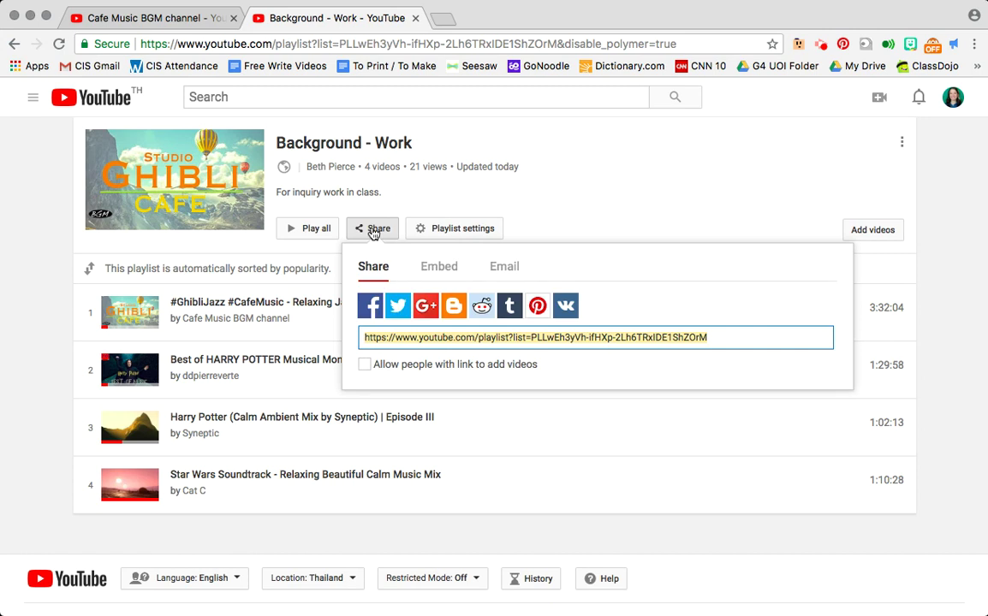